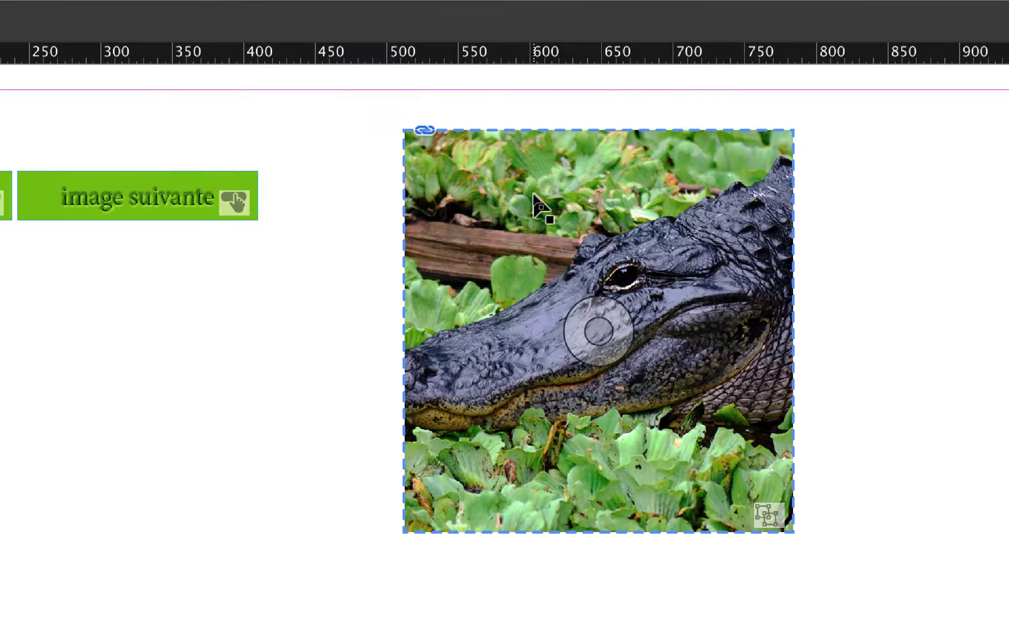
Select the alligator image and head for Fenêtre > Objet interactif > Etats d'objet
{"action": "left_click", "coordinate": [533, 194]}
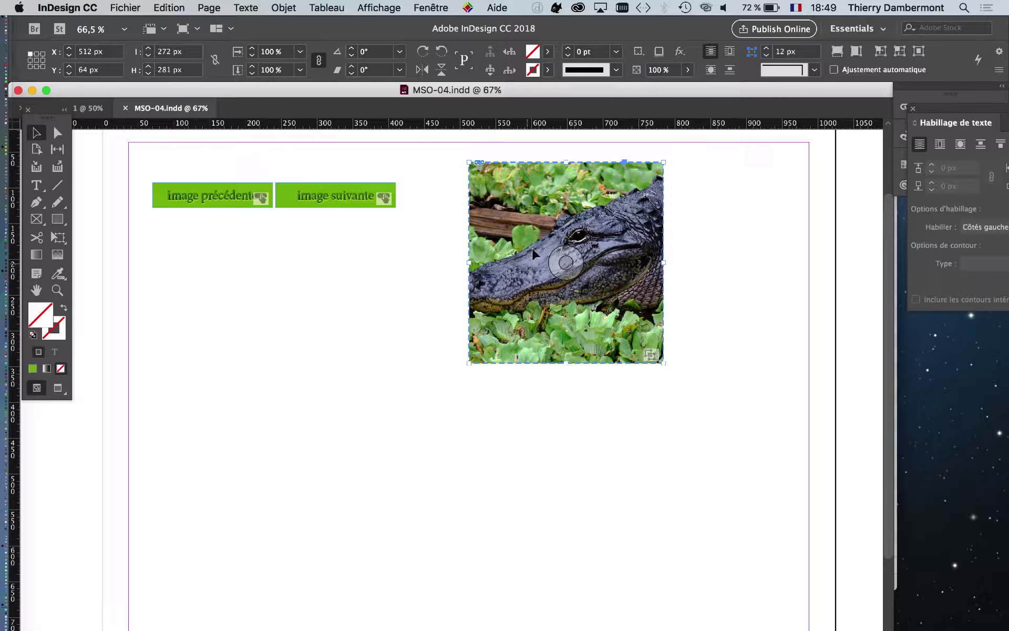
{"action": "left_click", "coordinate": [428, 6]}
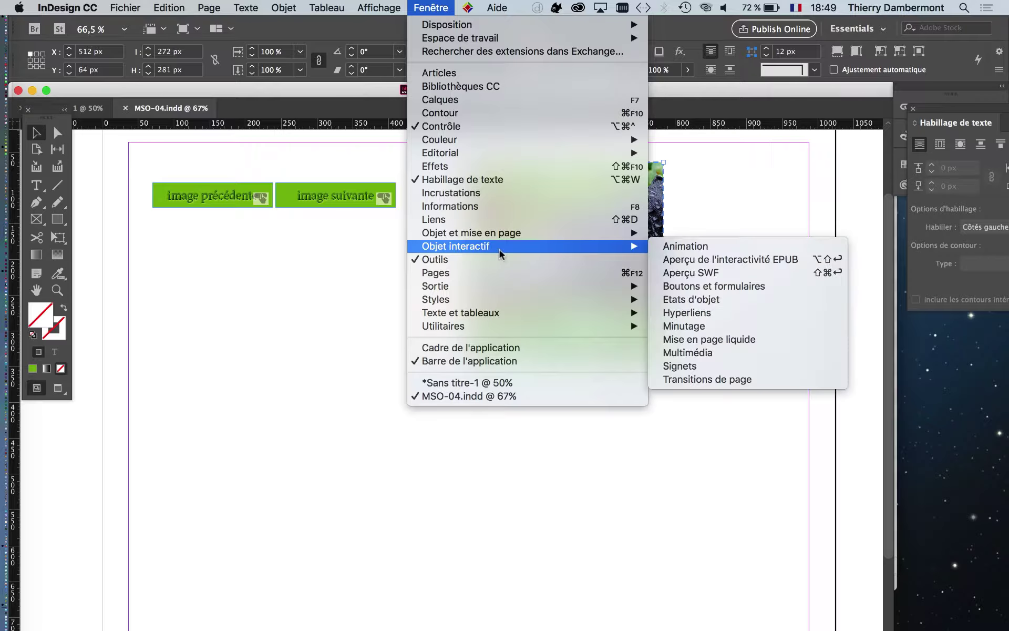
{"action": "mouse_move", "coordinate": [138, 186]}
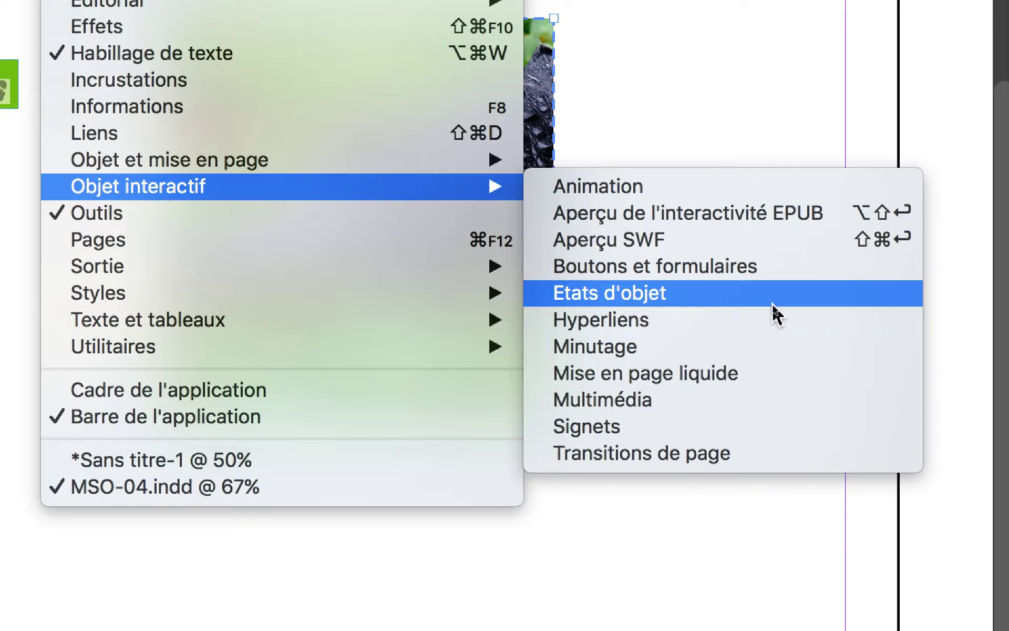
Show the Object States panel beside the image, listing the alligator's three states
{"action": "left_click", "coordinate": [772, 305]}
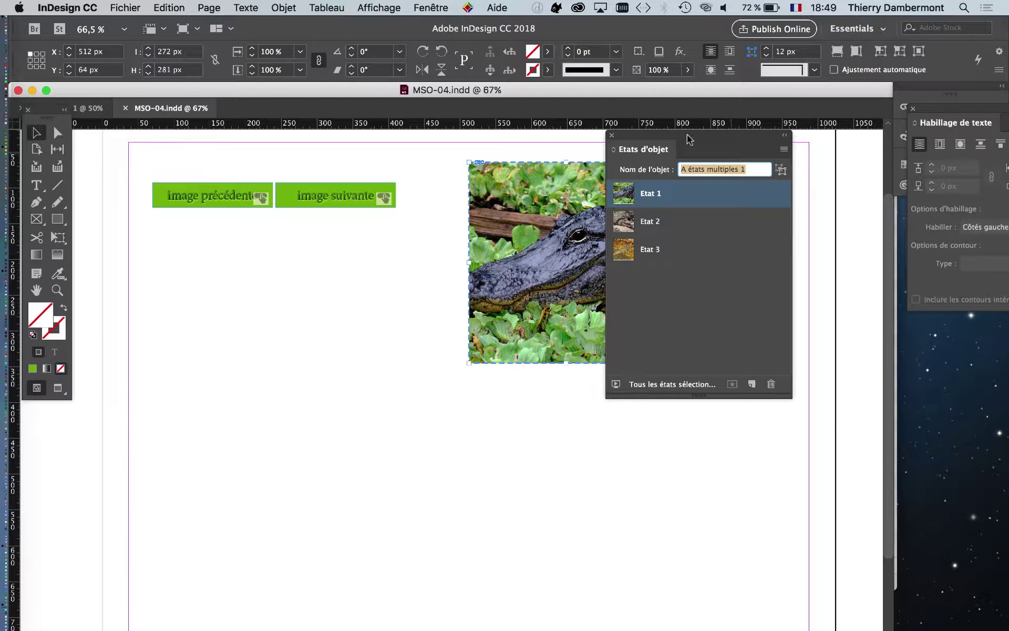
{"action": "left_click_drag", "start_coordinate": [685, 137], "coordinate": [761, 177]}
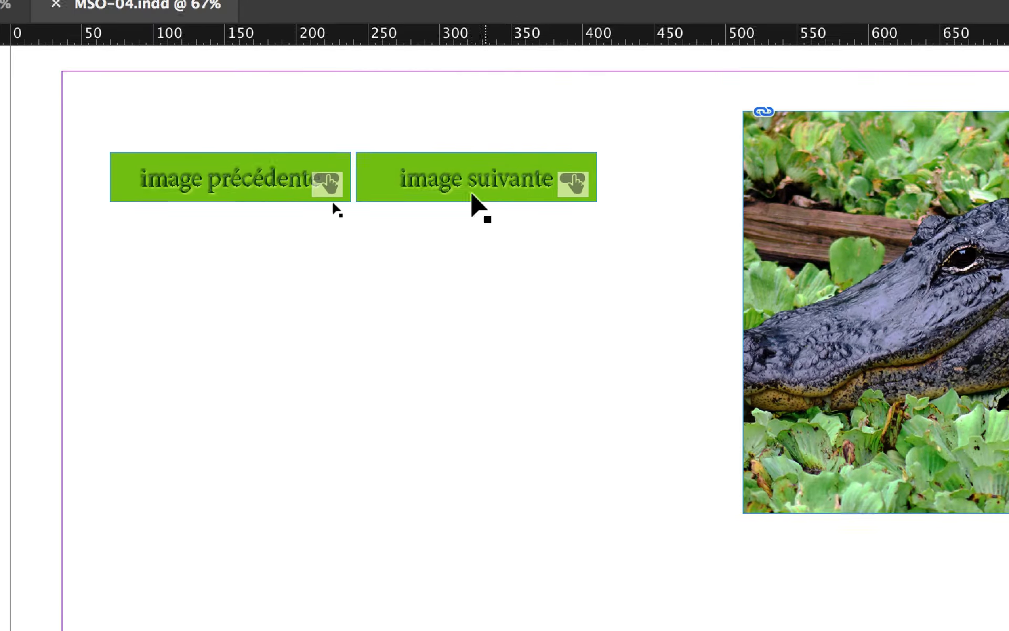
{"action": "left_click", "coordinate": [473, 203]}
Inspect the navigation buttons and alligator image, then deselect everything
{"action": "left_click", "coordinate": [413, 195], "text": "shift"}
{"action": "left_click", "coordinate": [542, 202], "text": "shift"}
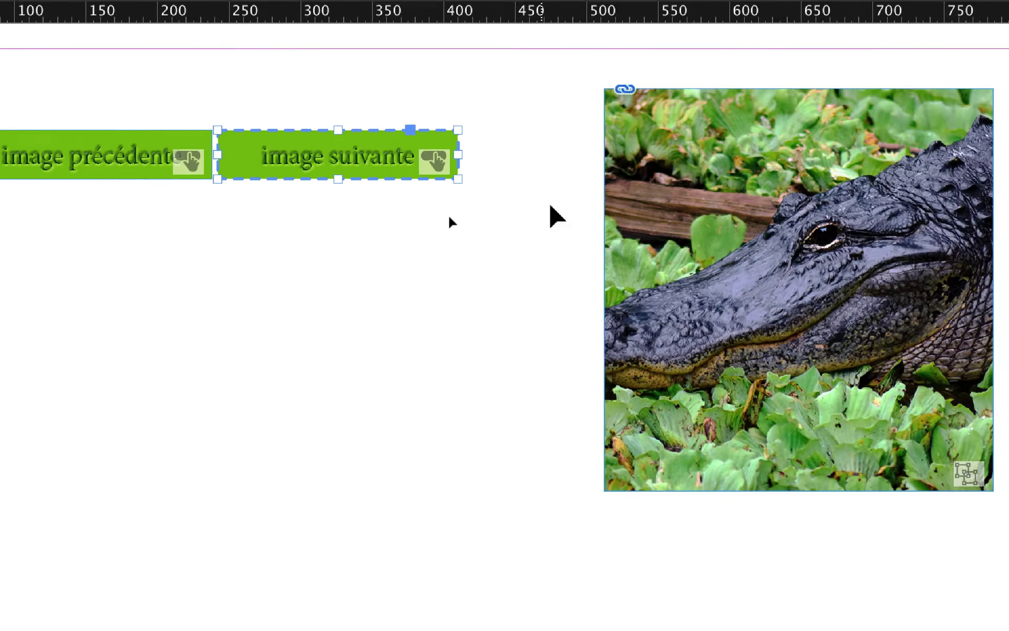
{"action": "left_click", "coordinate": [628, 212]}
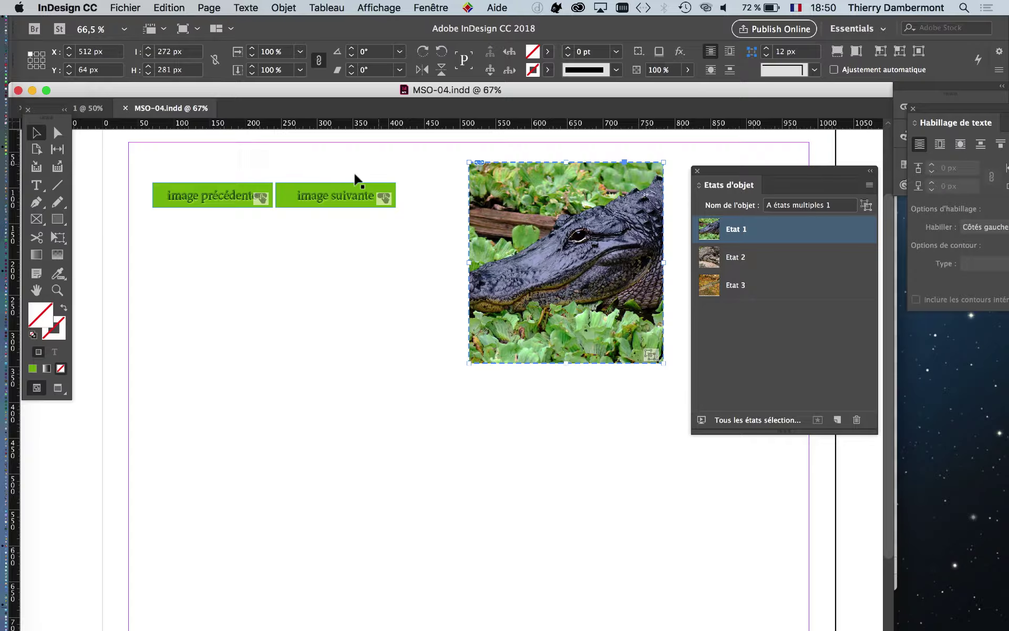
{"action": "left_click", "coordinate": [296, 284]}
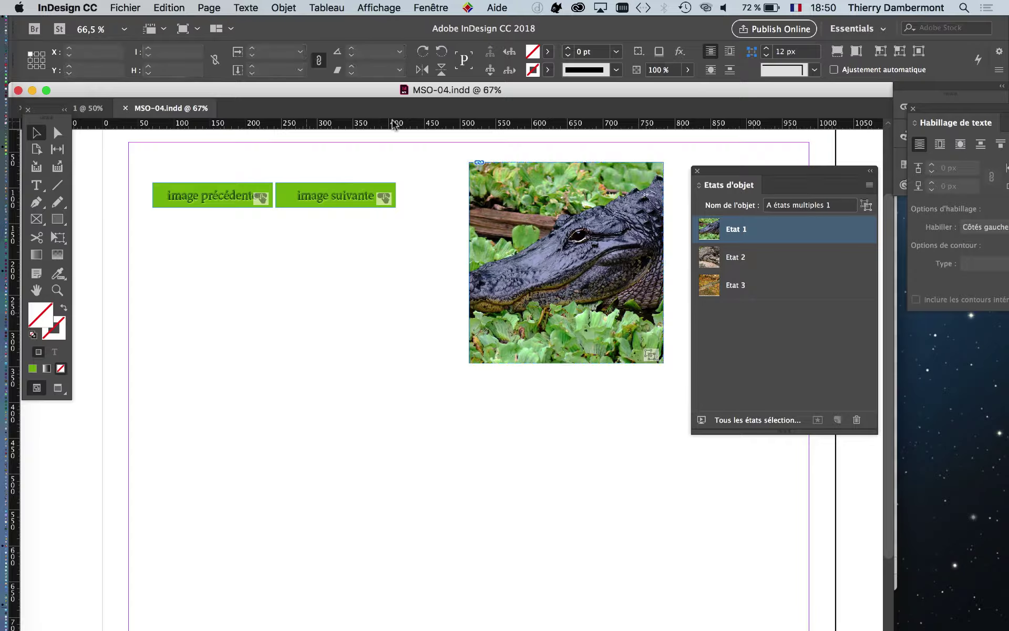
{"action": "left_click", "coordinate": [427, 6]}
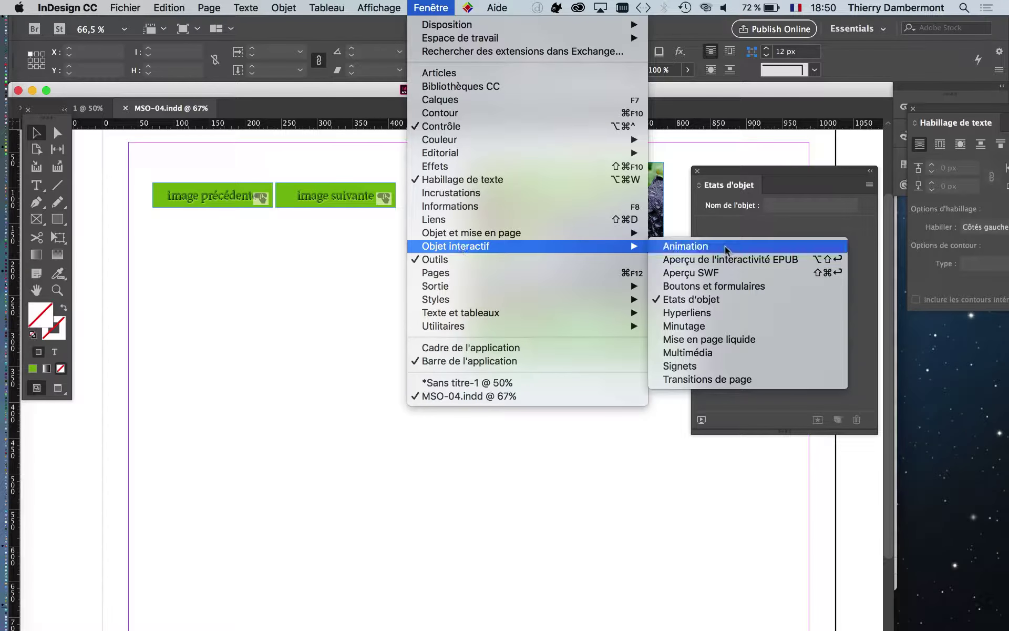
{"action": "mouse_move", "coordinate": [142, 229]}
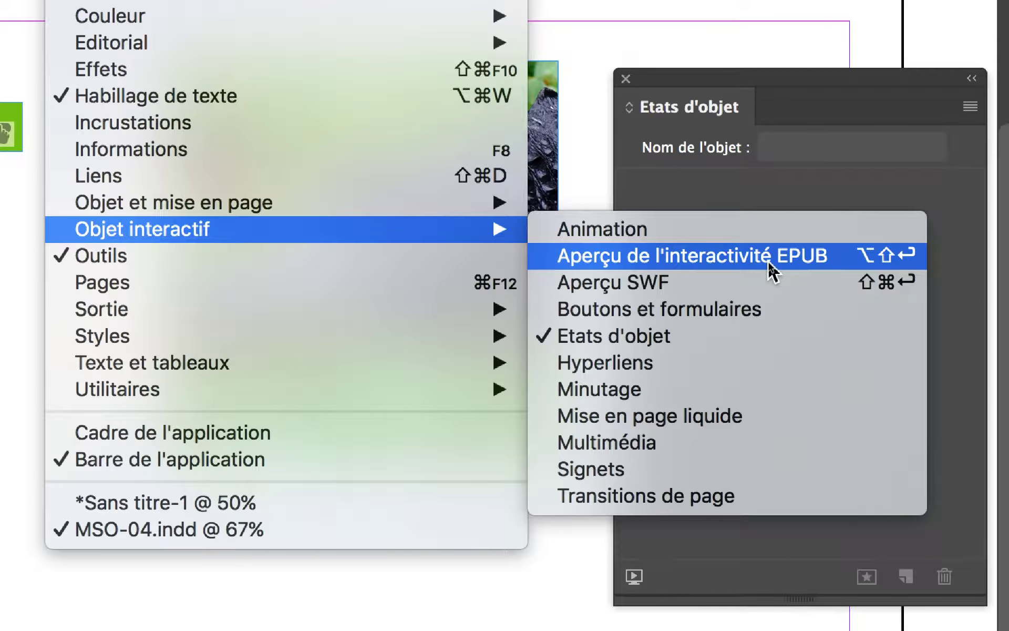
Open the EPUB Interactivity Preview enlarged over the document and start playback
{"action": "left_click", "coordinate": [768, 261]}
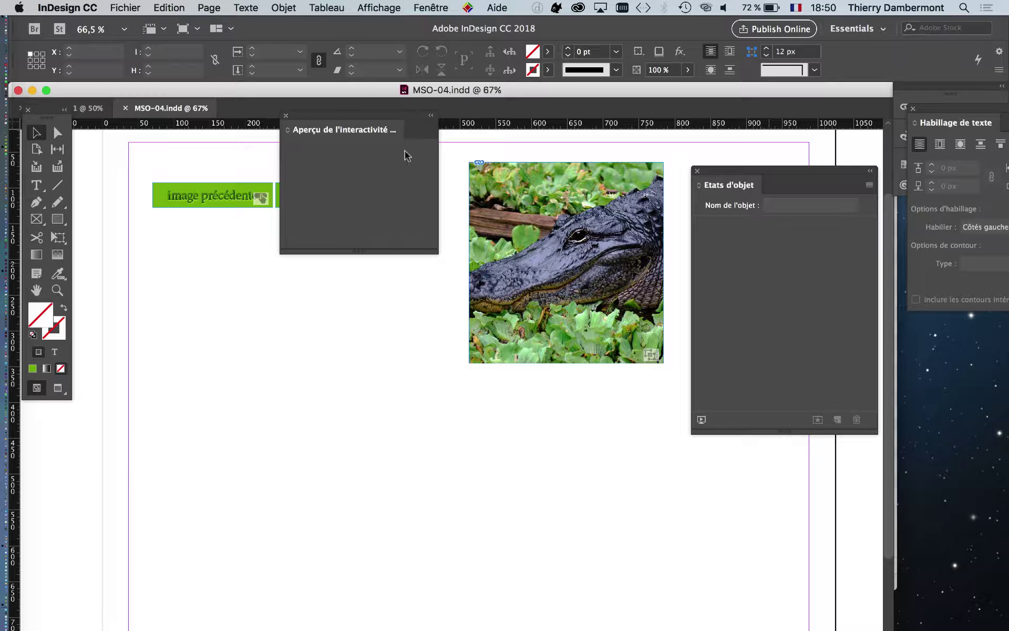
{"action": "left_click_drag", "start_coordinate": [405, 119], "coordinate": [232, 98]}
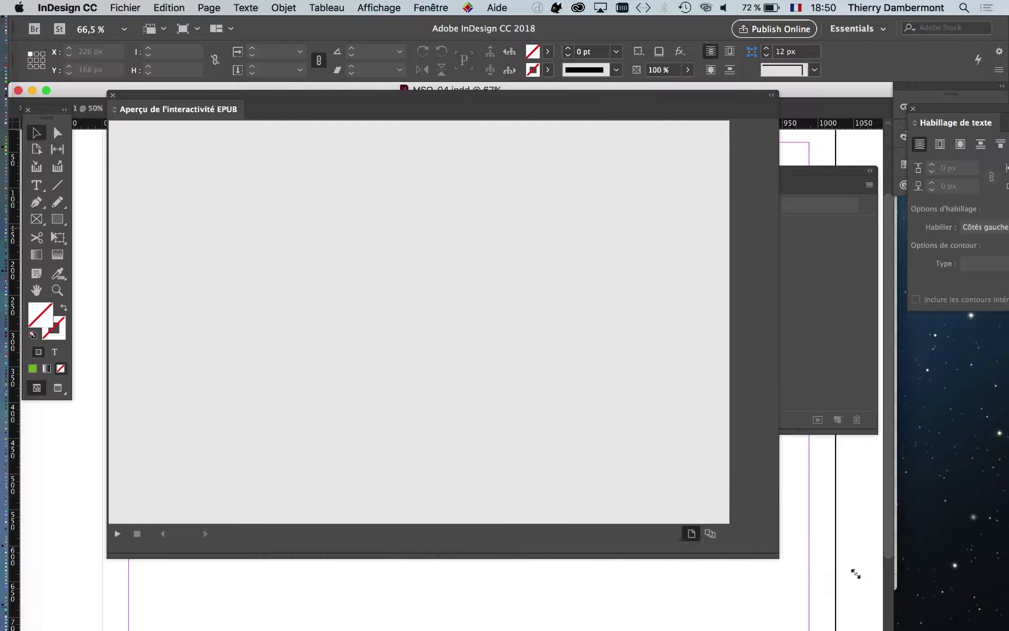
{"action": "left_click_drag", "start_coordinate": [466, 377], "coordinate": [866, 554]}
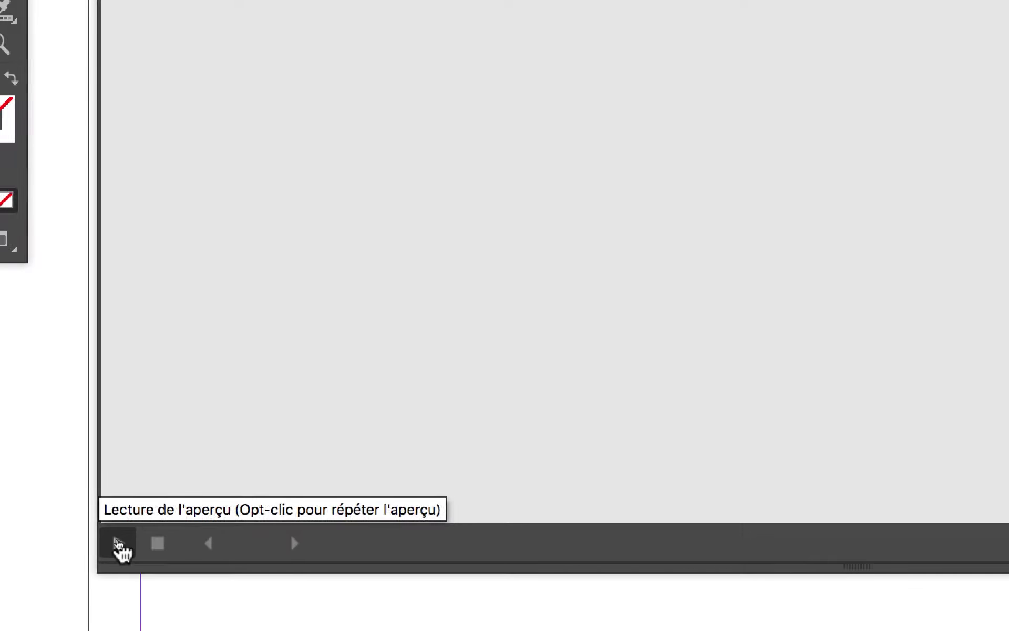
{"action": "left_click", "coordinate": [119, 542]}
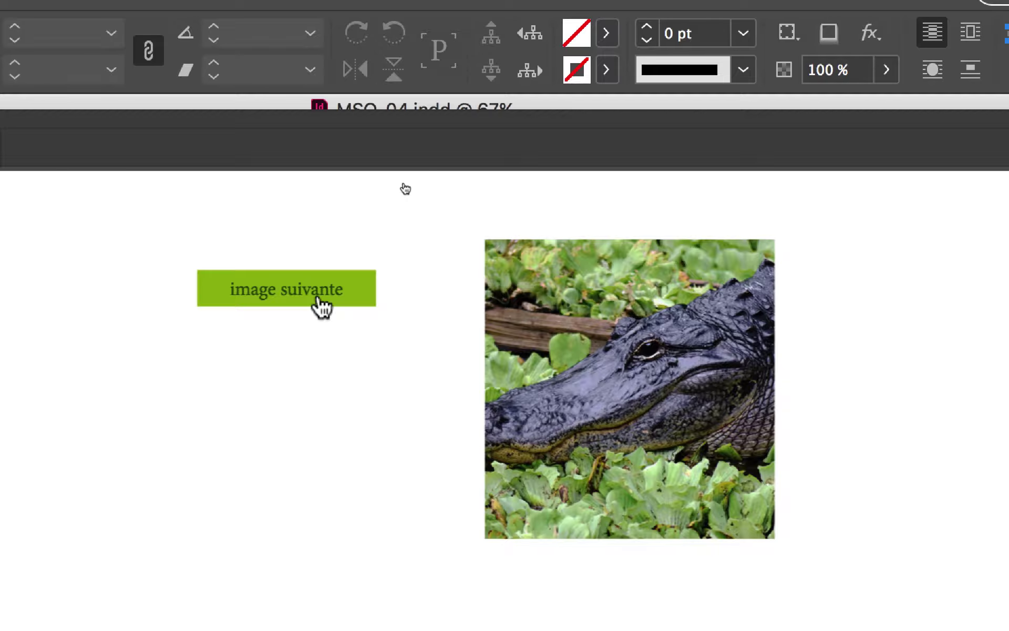
Step through the slideshow with the image précédente and image suivante buttons
{"action": "left_click", "coordinate": [321, 306]}
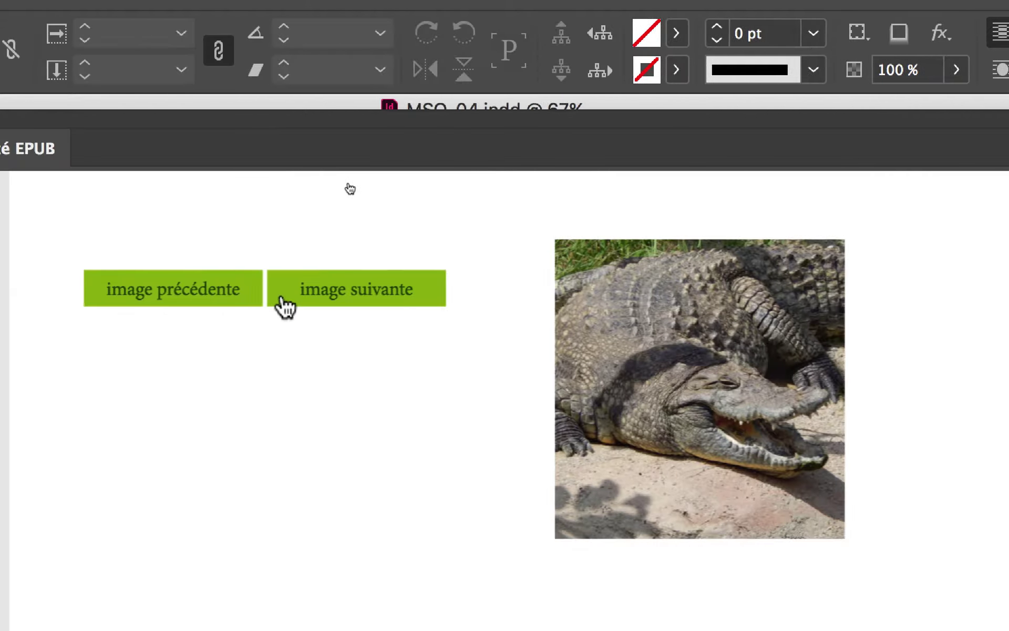
{"action": "left_click", "coordinate": [260, 301]}
{"action": "left_click", "coordinate": [292, 300]}
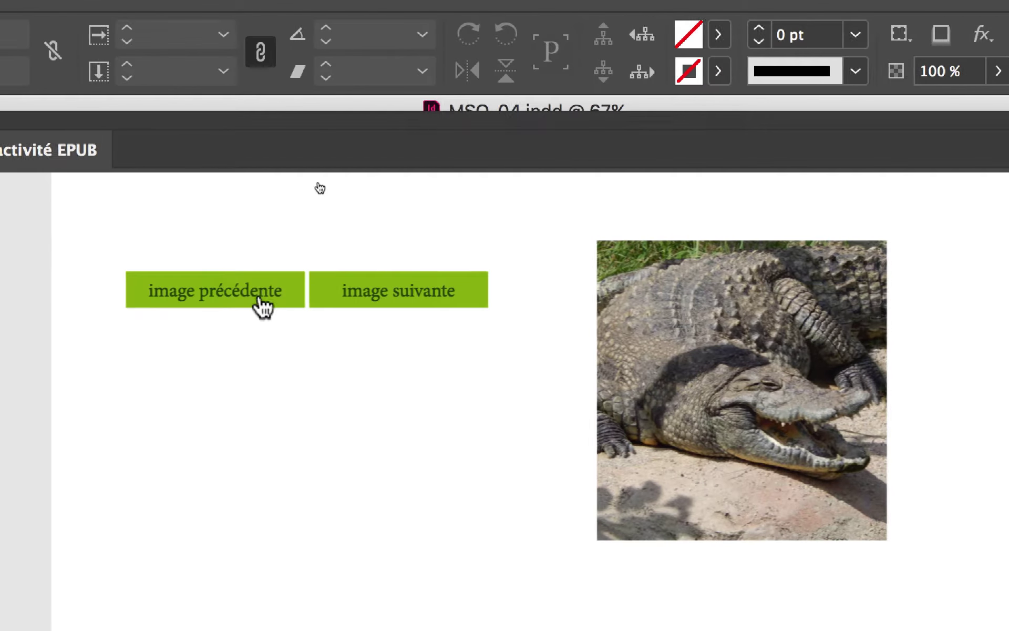
{"action": "left_click", "coordinate": [263, 304]}
{"action": "left_click", "coordinate": [299, 307]}
{"action": "left_click", "coordinate": [315, 306]}
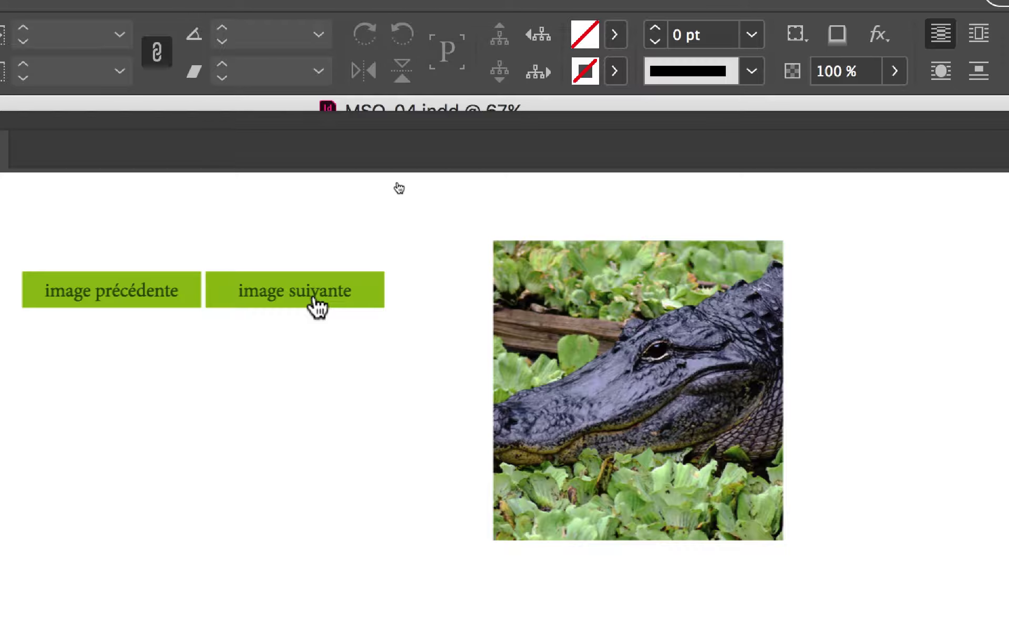
{"action": "left_click", "coordinate": [315, 307]}
{"action": "left_click", "coordinate": [316, 306]}
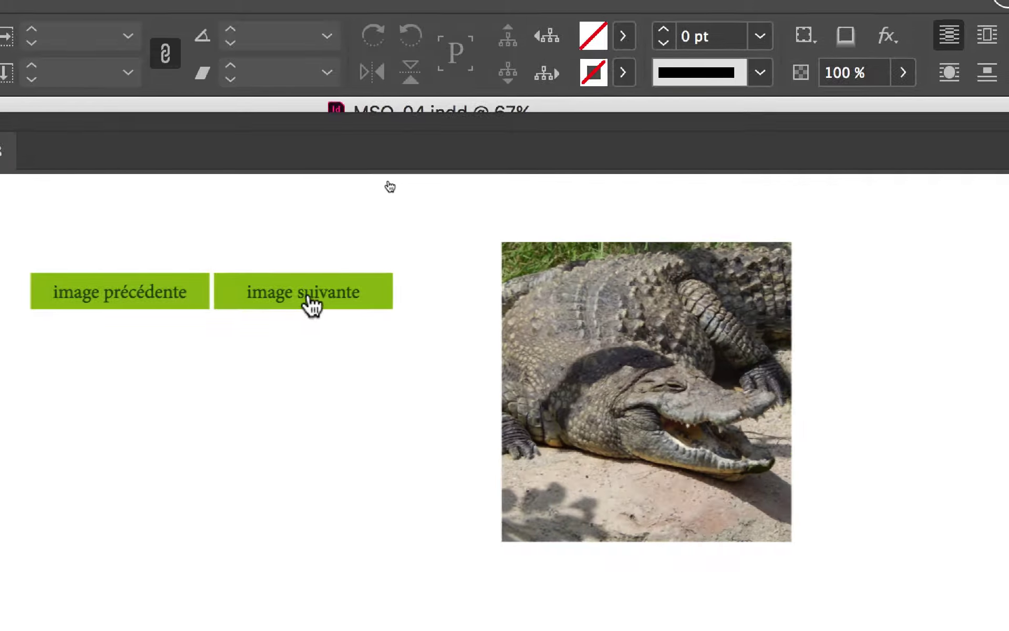
{"action": "left_click", "coordinate": [315, 307]}
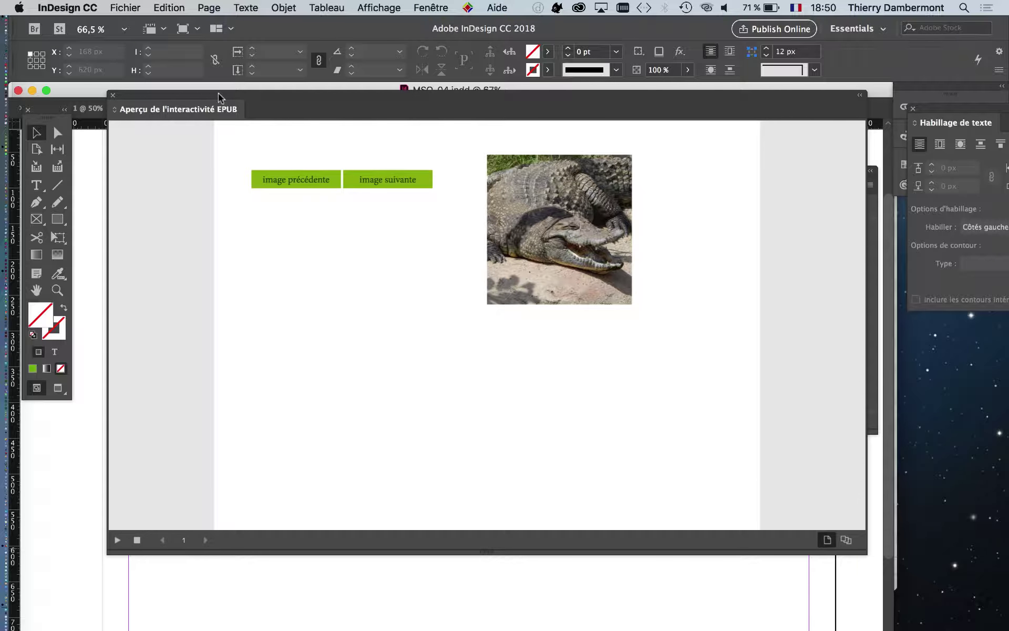
Move the preview aside, switch the image once more, and close the preview
{"action": "left_click_drag", "start_coordinate": [218, 93], "coordinate": [333, 139]}
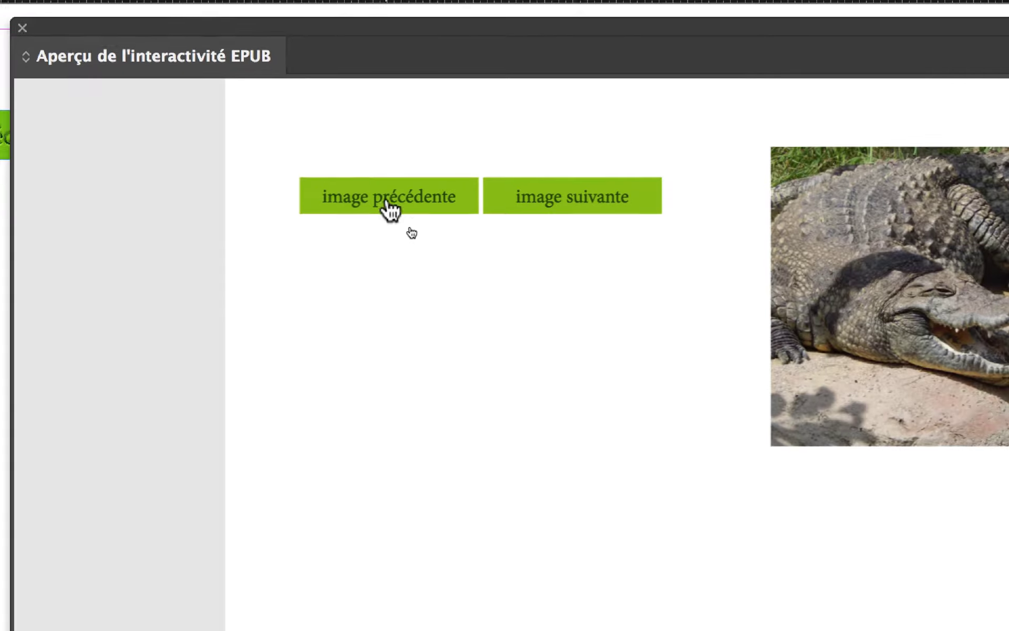
{"action": "left_click", "coordinate": [387, 203]}
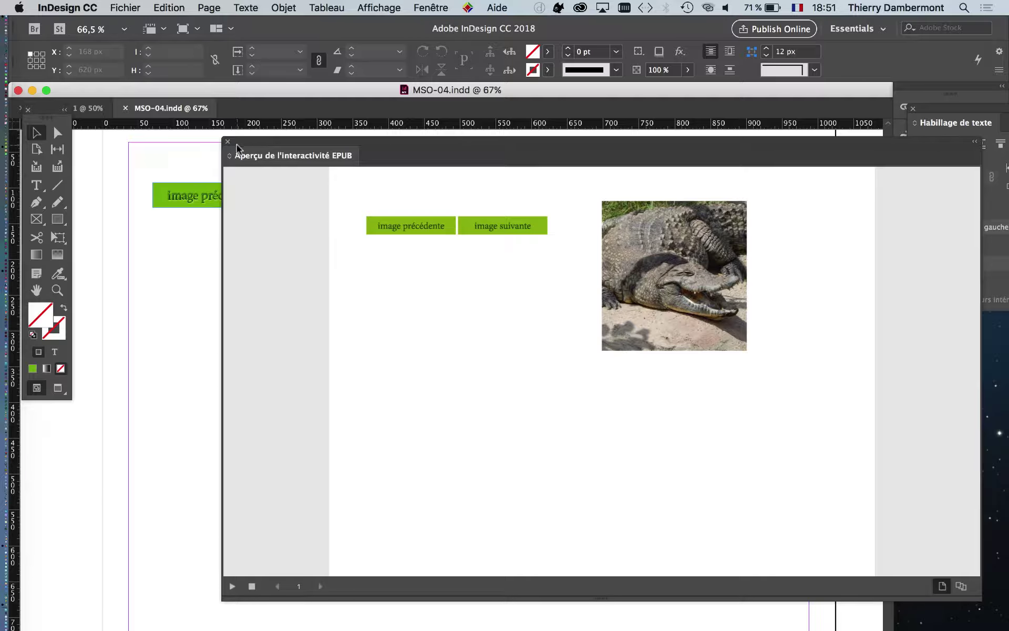
{"action": "left_click", "coordinate": [227, 141]}
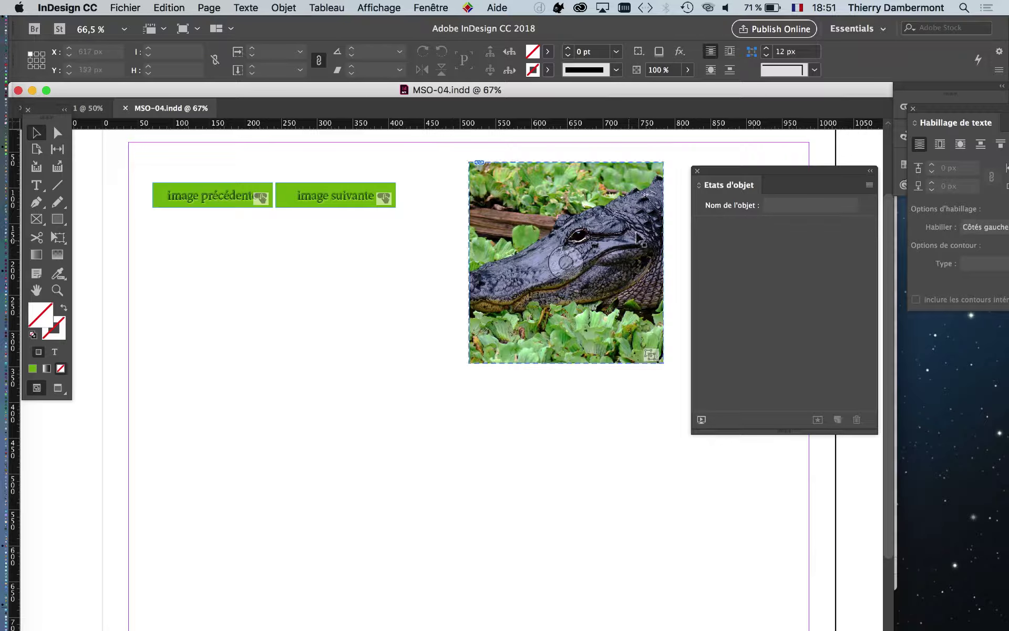
Browse the Exporter dialog's Format list, keep Adobe PDF (impression), and cancel without exporting
{"action": "left_click_drag", "start_coordinate": [718, 169], "coordinate": [722, 171]}
{"action": "left_click", "coordinate": [125, 7]}
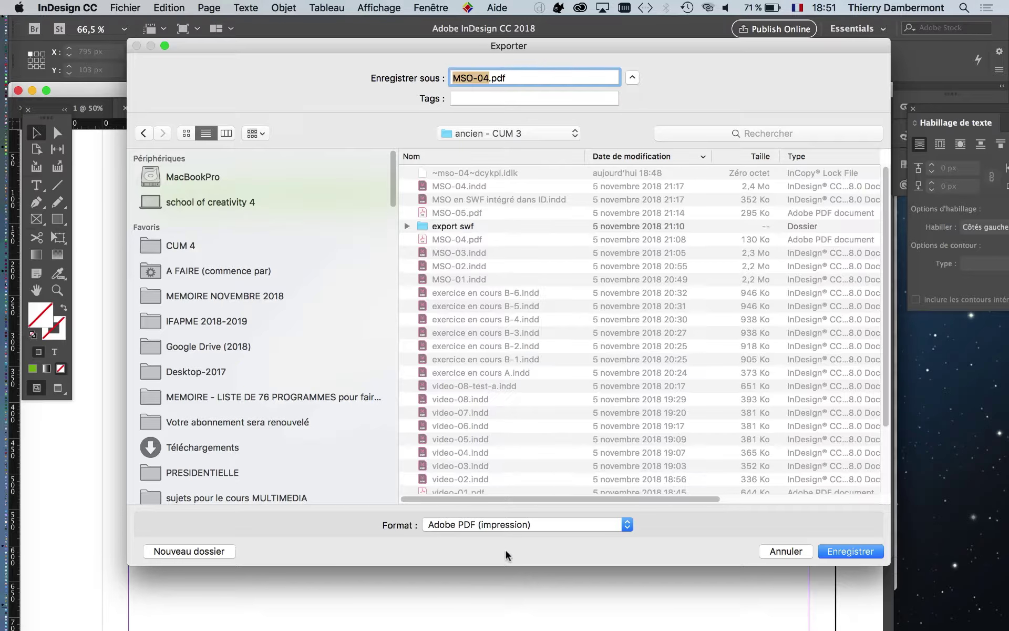
{"action": "left_click", "coordinate": [515, 524]}
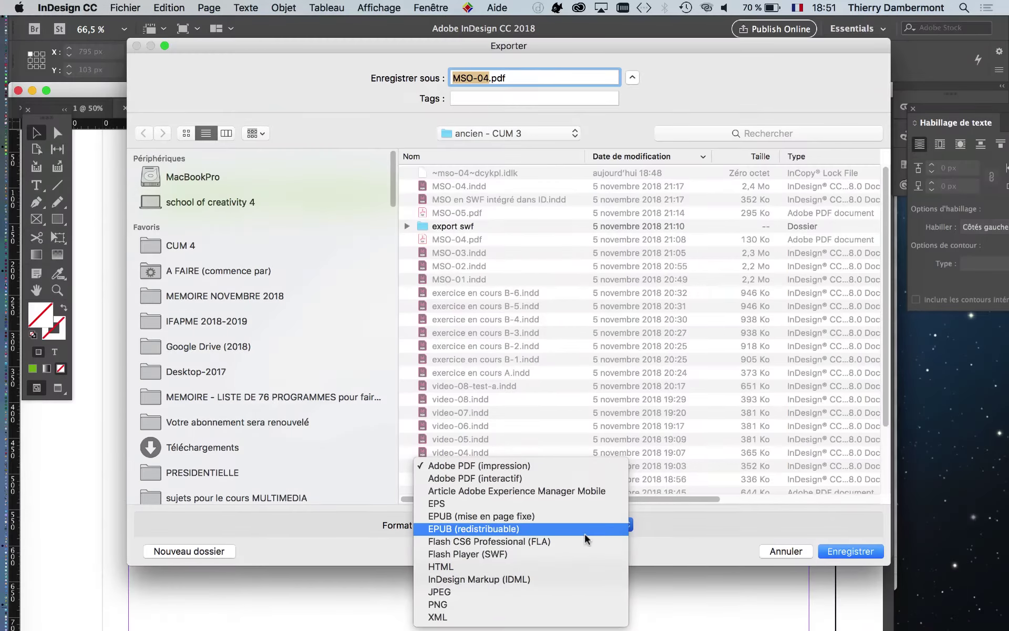
{"action": "left_click", "coordinate": [774, 555]}
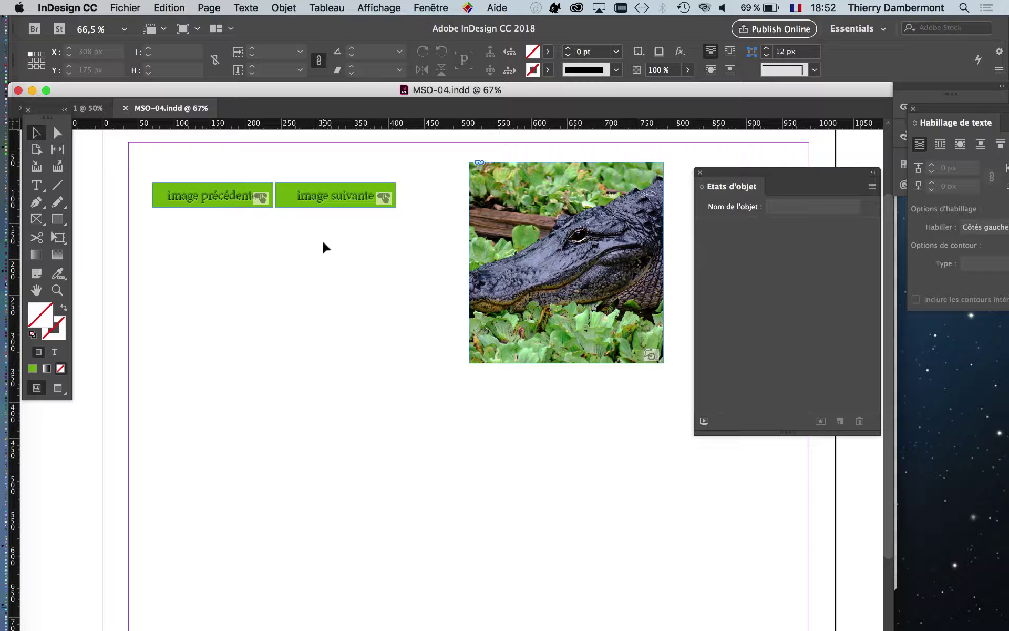
Close MSO-04 and play the untitled gallery in an enlarged EPUB Interactivity Preview
{"action": "left_click", "coordinate": [125, 108]}
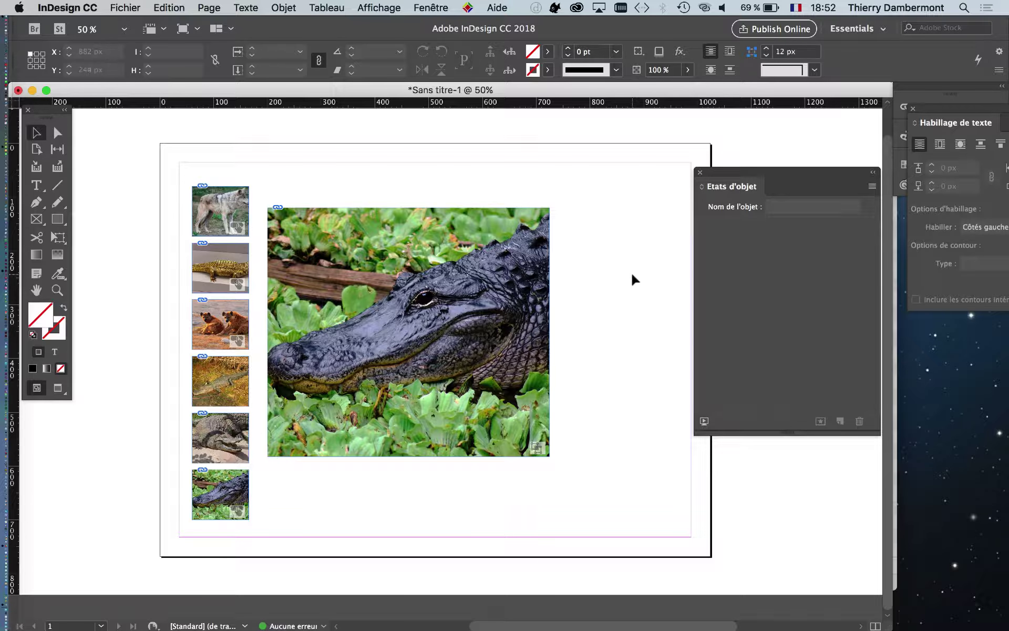
{"action": "left_click", "coordinate": [436, 7]}
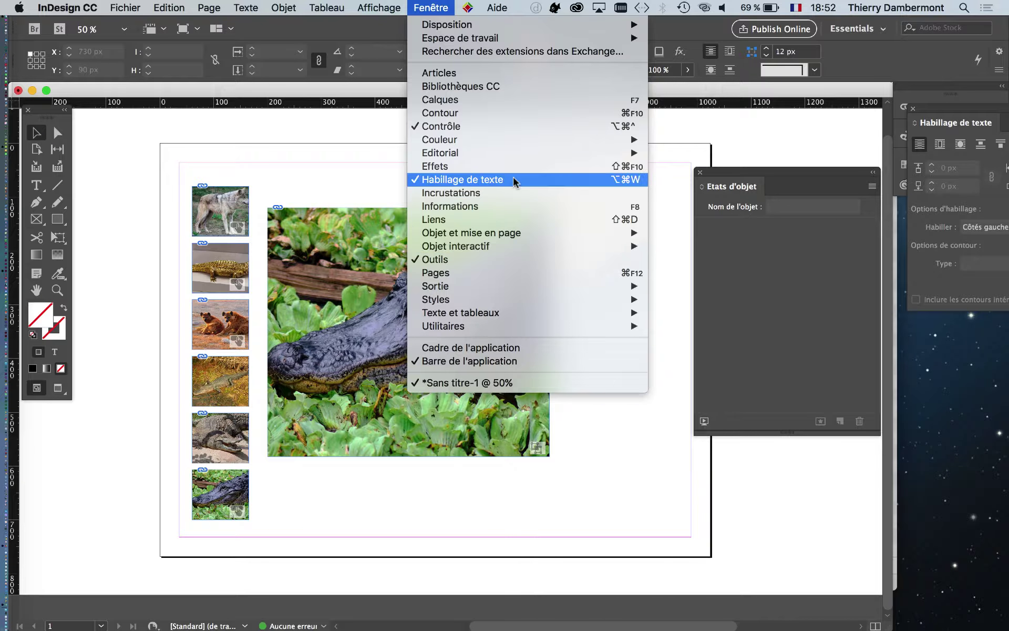
{"action": "mouse_move", "coordinate": [456, 246]}
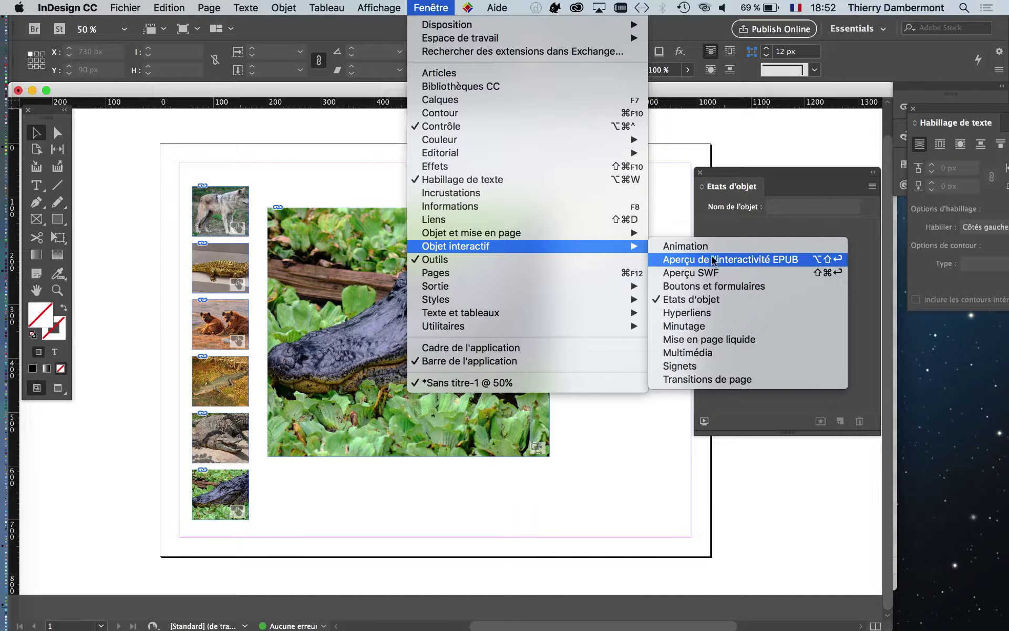
{"action": "left_click", "coordinate": [713, 260]}
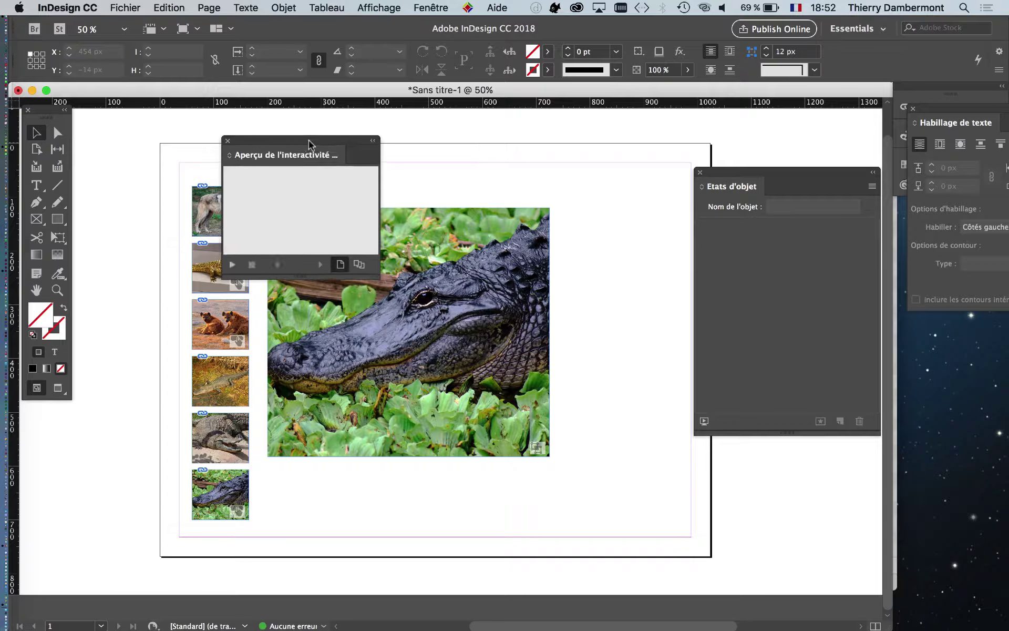
{"action": "left_click_drag", "start_coordinate": [308, 140], "coordinate": [188, 102]}
{"action": "left_click", "coordinate": [276, 274]}
{"action": "left_click_drag", "start_coordinate": [254, 237], "coordinate": [866, 558]}
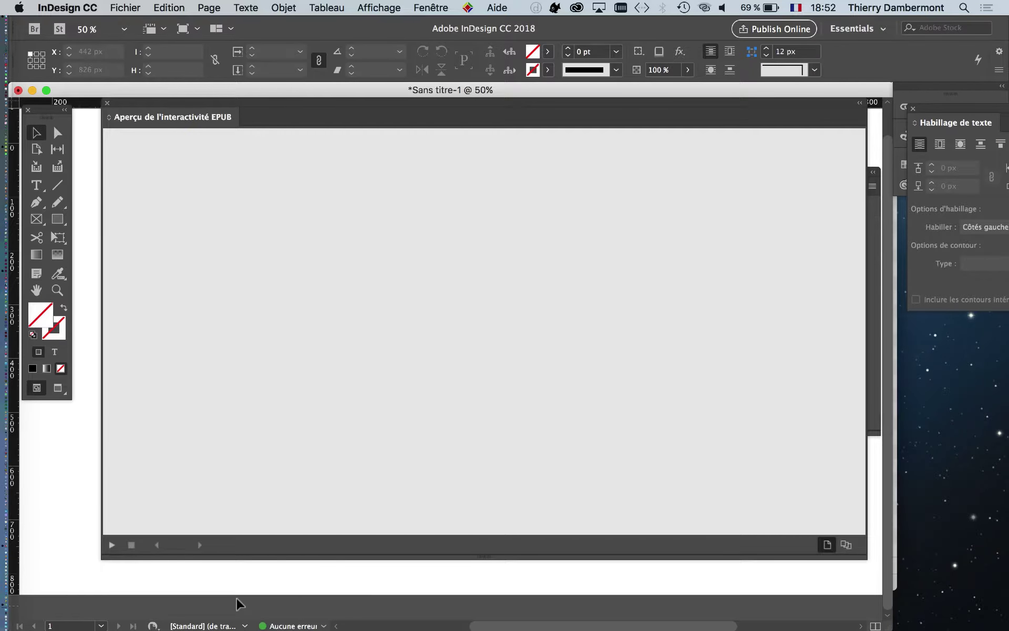
{"action": "left_click", "coordinate": [111, 545]}
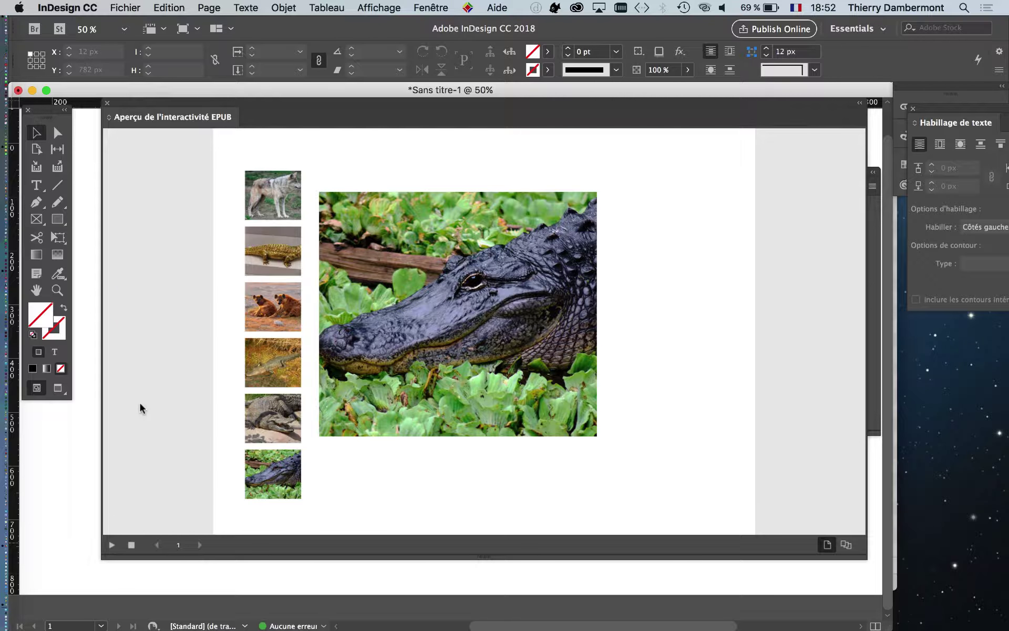
Click thumbnails to swap the main image between wolf, golden crocodile and hyenas
{"action": "left_click", "coordinate": [269, 200]}
{"action": "left_click", "coordinate": [274, 249]}
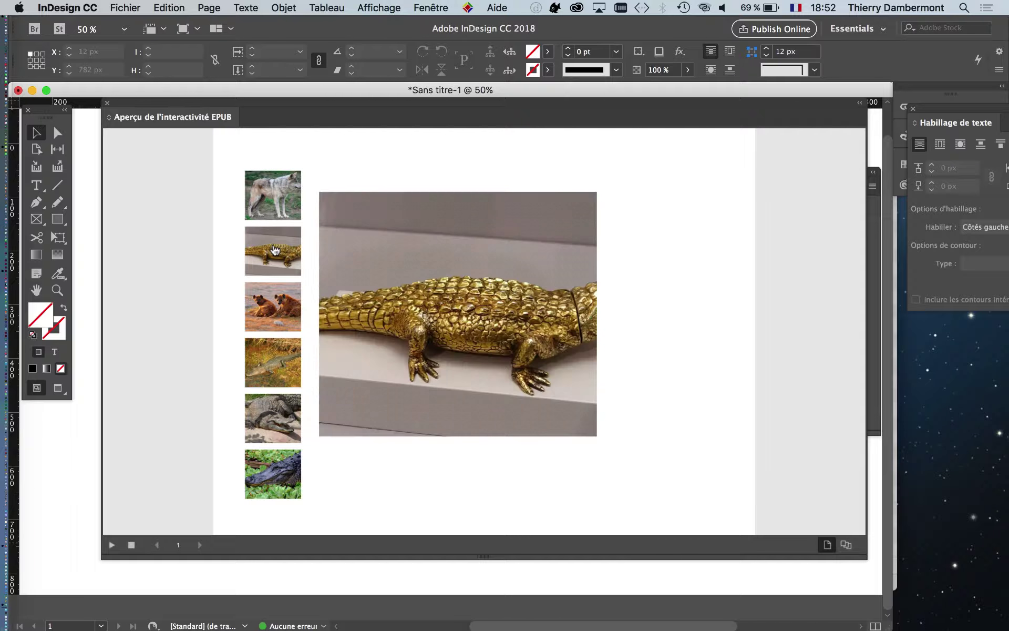
{"action": "left_click", "coordinate": [277, 310]}
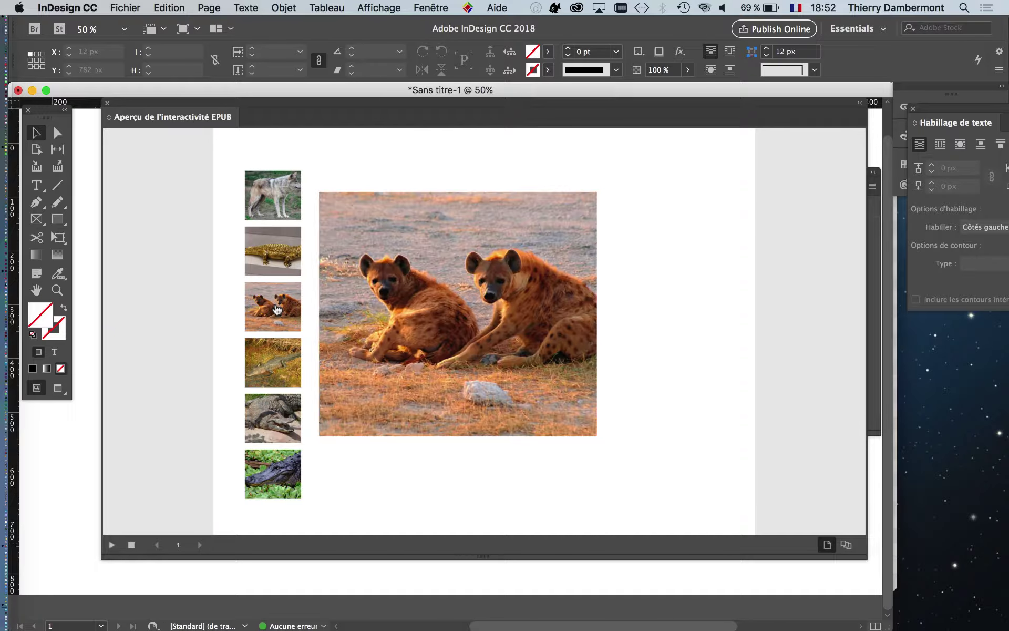
{"action": "left_click", "coordinate": [273, 261]}
{"action": "left_click", "coordinate": [271, 208]}
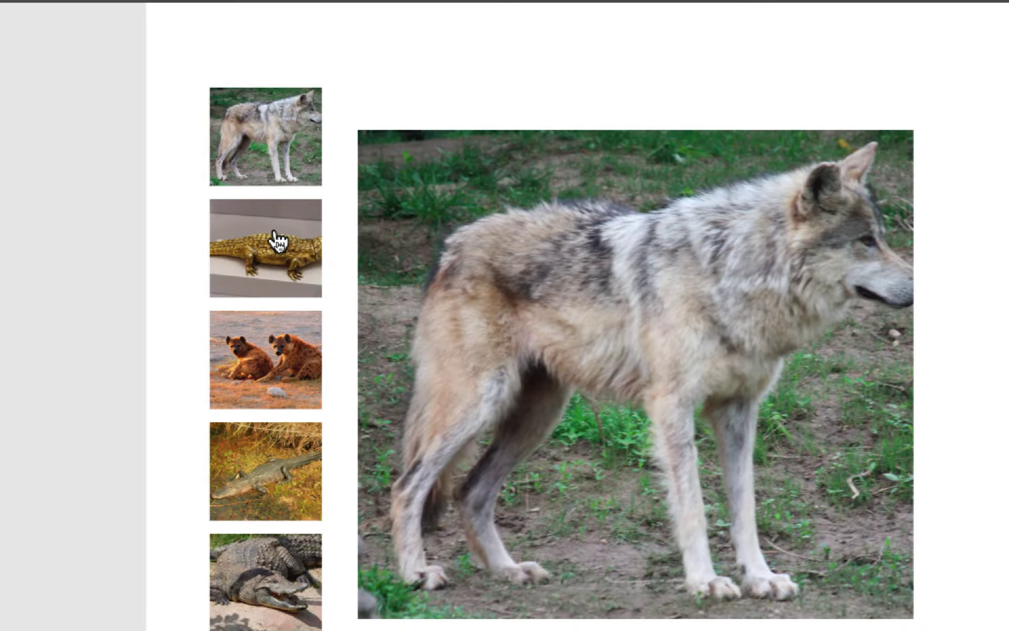
{"action": "left_click", "coordinate": [276, 248]}
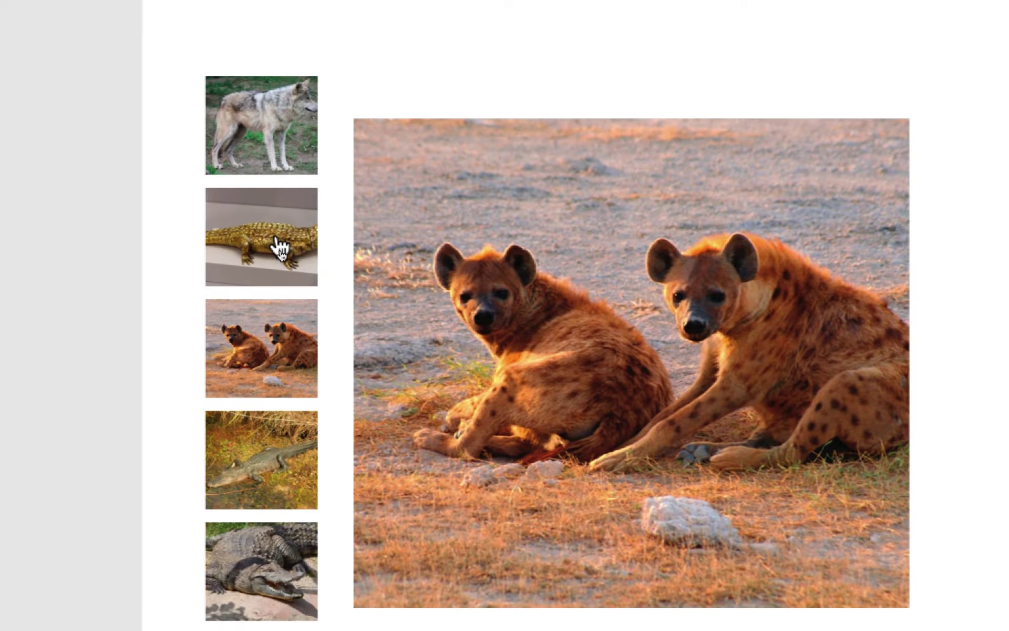
{"action": "left_click", "coordinate": [275, 239]}
{"action": "left_click", "coordinate": [243, 131]}
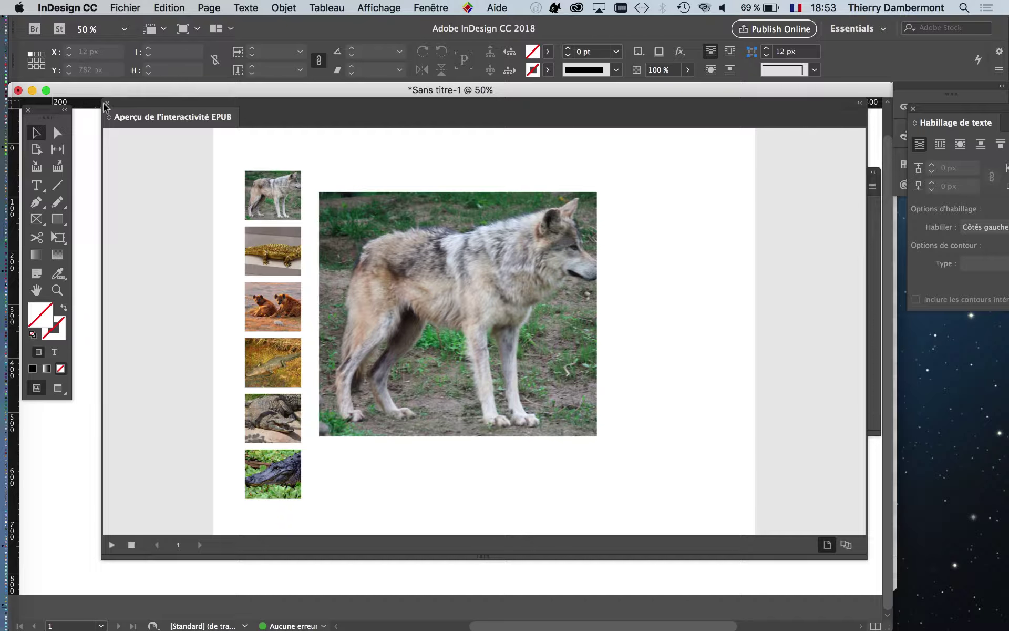
Close the EPUB preview and nudge the gallery's document window back into place
{"action": "left_click", "coordinate": [107, 102]}
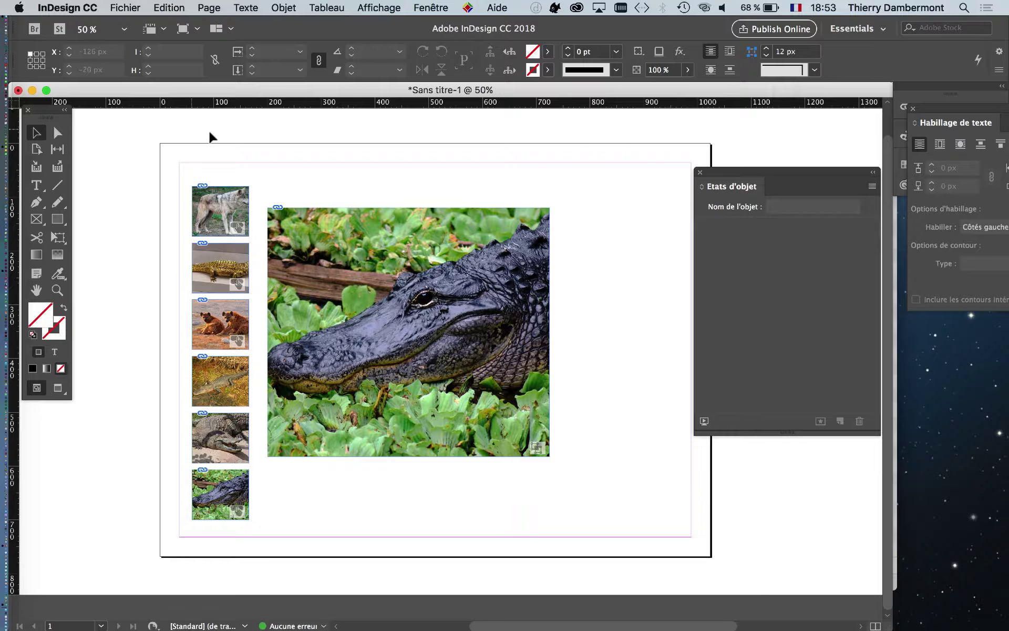
{"action": "mouse_move", "coordinate": [221, 88]}
{"action": "left_mouse_down"}
{"action": "mouse_move", "coordinate": [283, 93]}
{"action": "mouse_move", "coordinate": [226, 87]}
{"action": "left_mouse_up"}
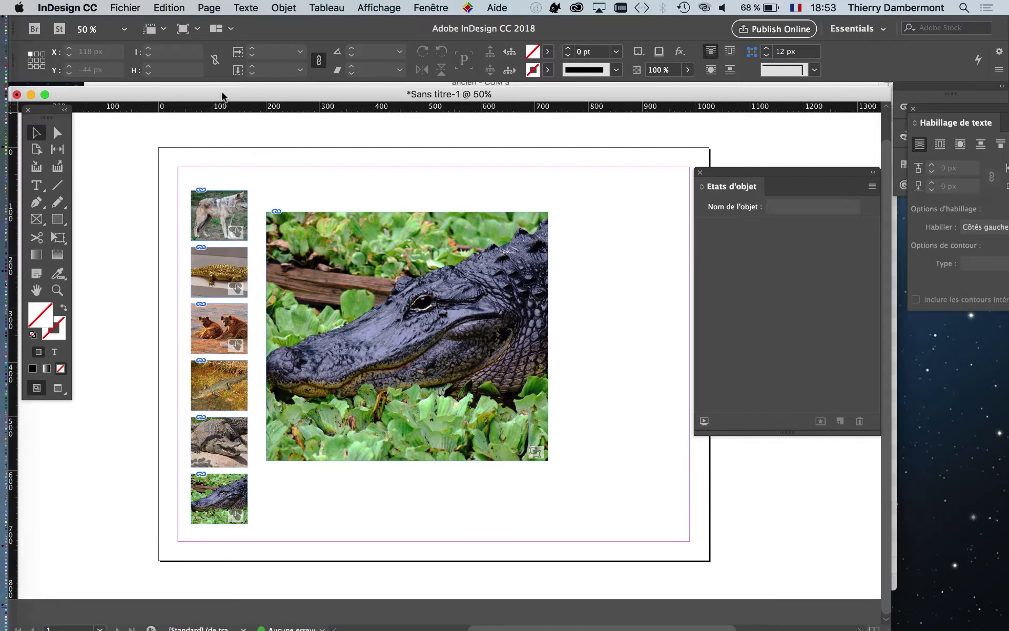
{"action": "left_click_drag", "start_coordinate": [226, 88], "coordinate": [220, 87]}
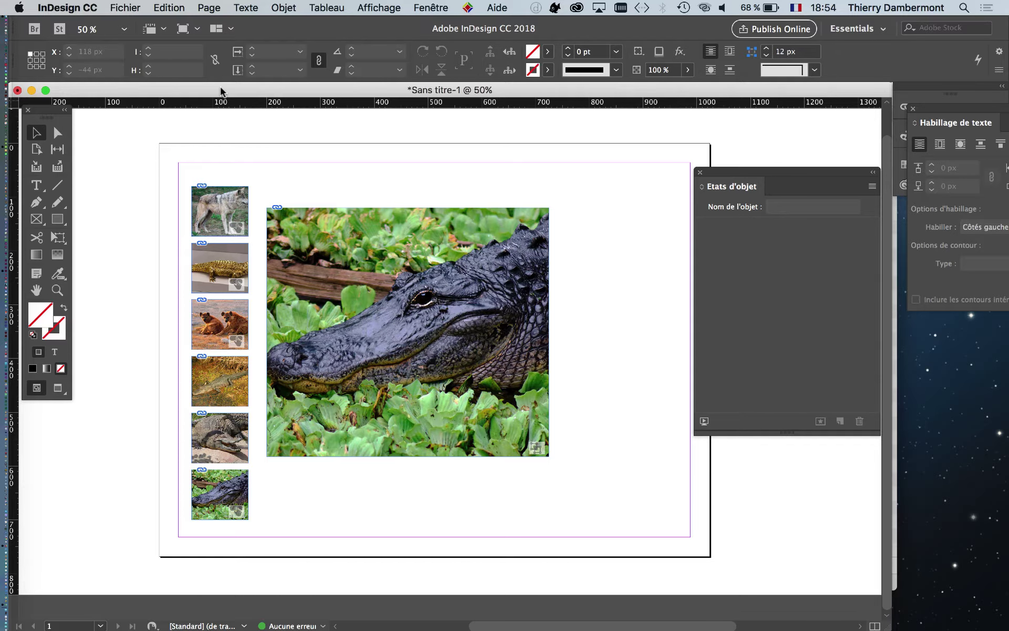
Start Enregistrer sous into the CUM 4 folder with the file name 'test'
{"action": "left_click_drag", "start_coordinate": [223, 91], "coordinate": [370, 138]}
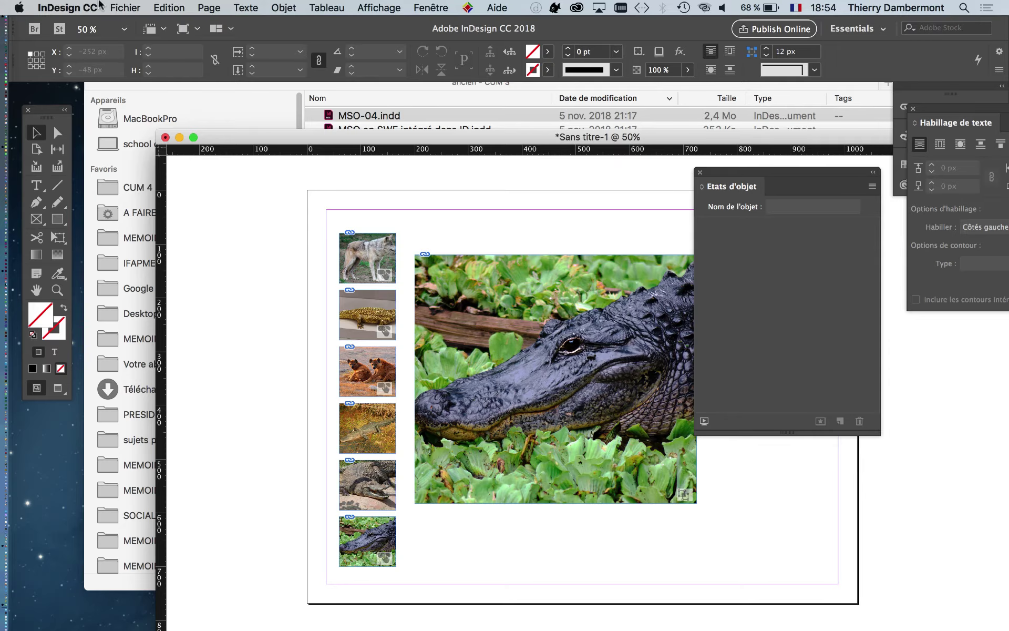
{"action": "left_click", "coordinate": [137, 8]}
{"action": "left_click", "coordinate": [164, 113]}
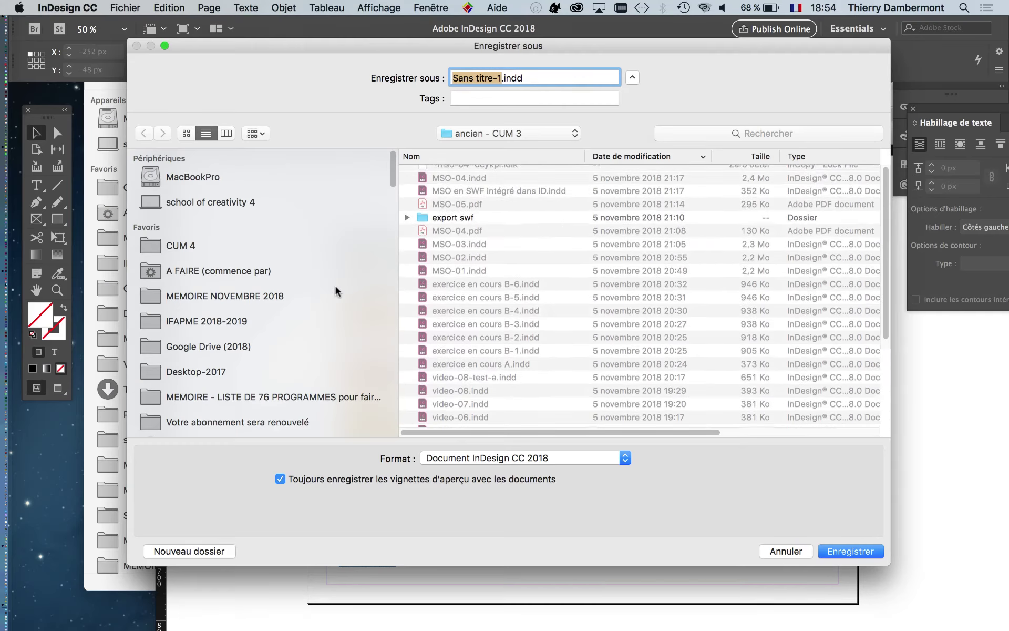
{"action": "left_click", "coordinate": [169, 254]}
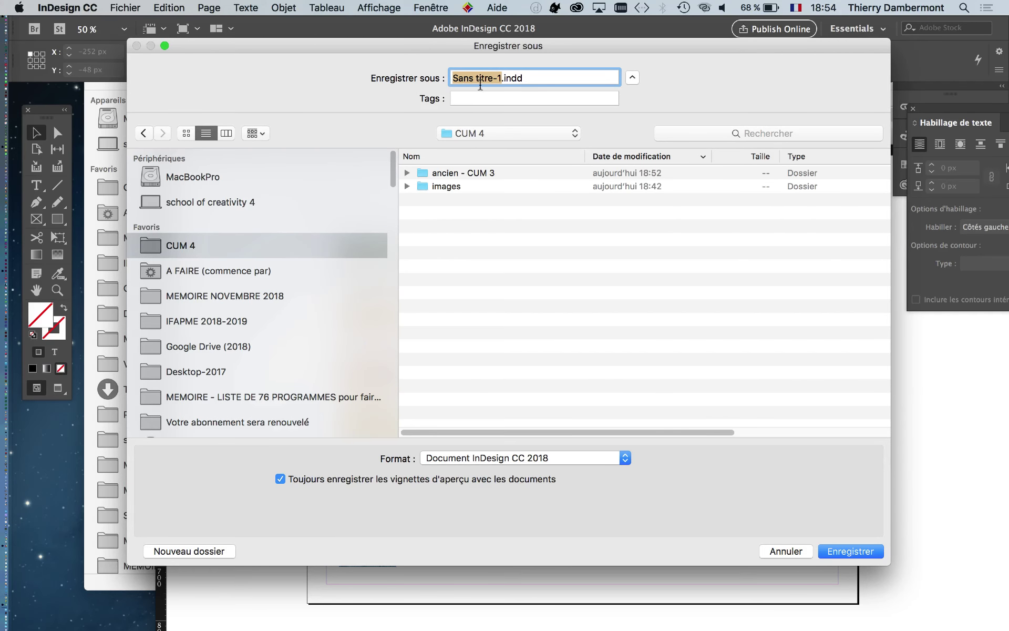
{"action": "type", "text": "test"}
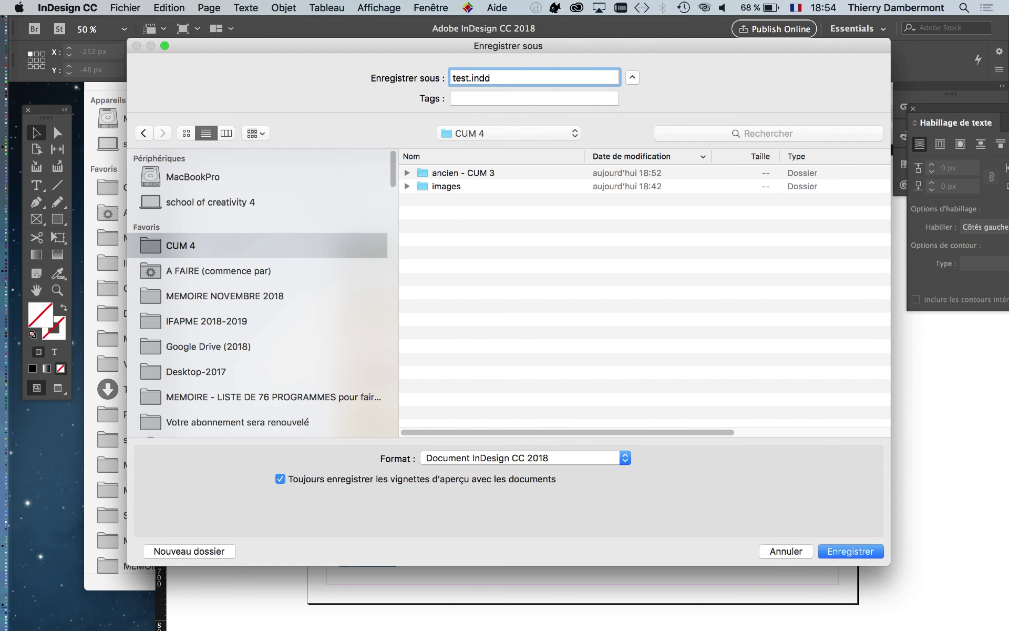